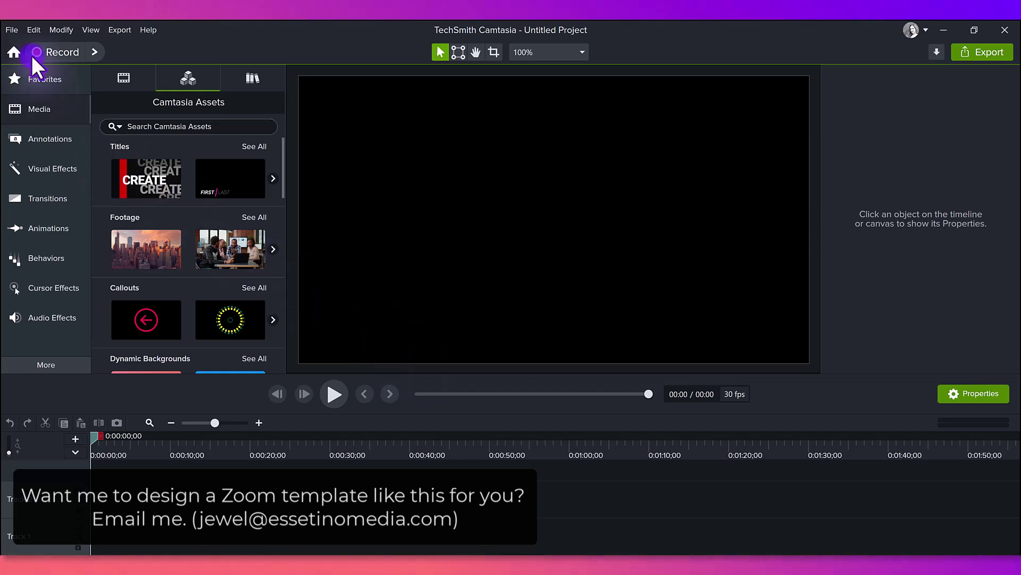
Step: Create a new project from the Activating Magic Podcast template
left_click(12, 25)
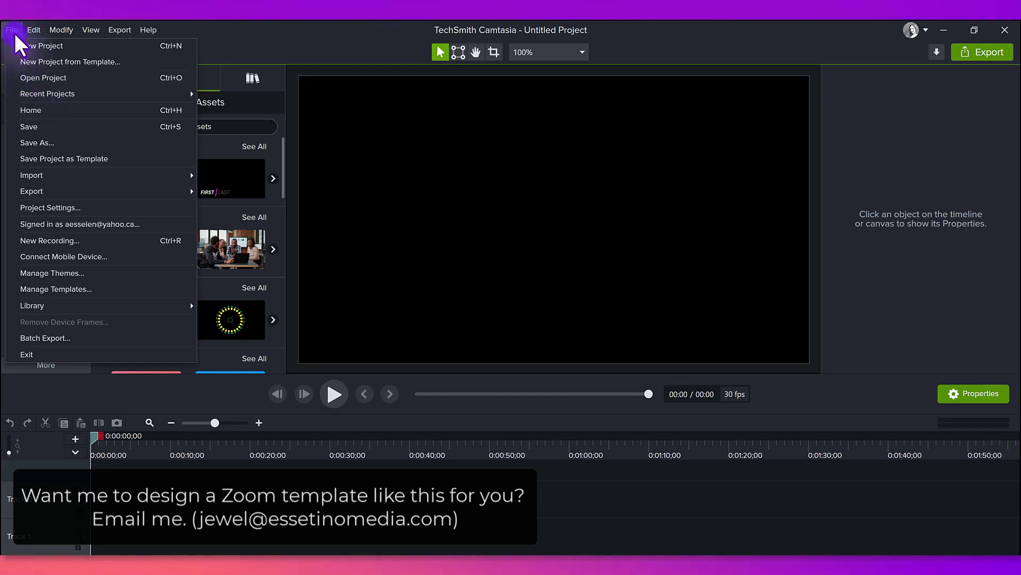
left_click(37, 62)
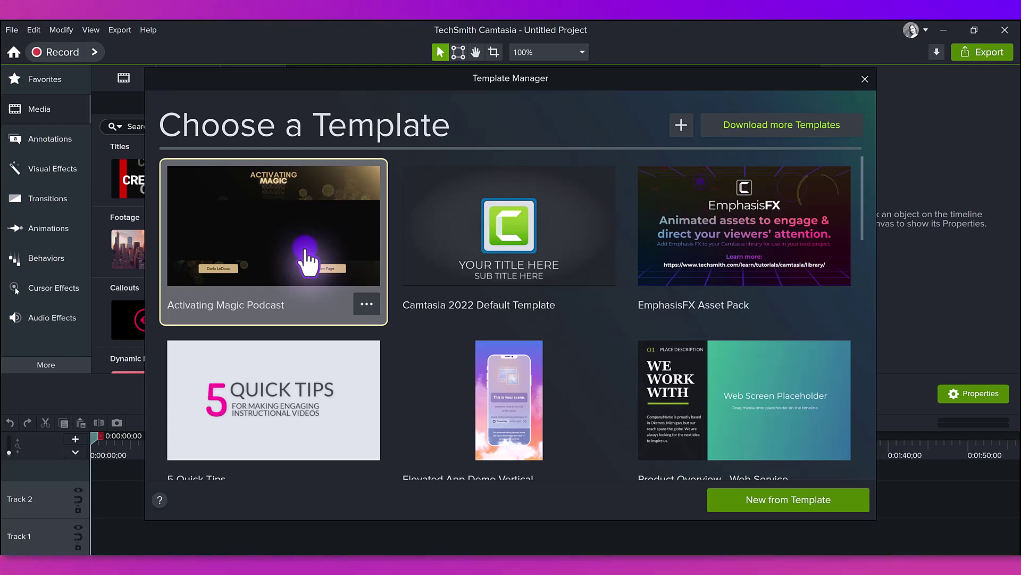
double_click(272, 241)
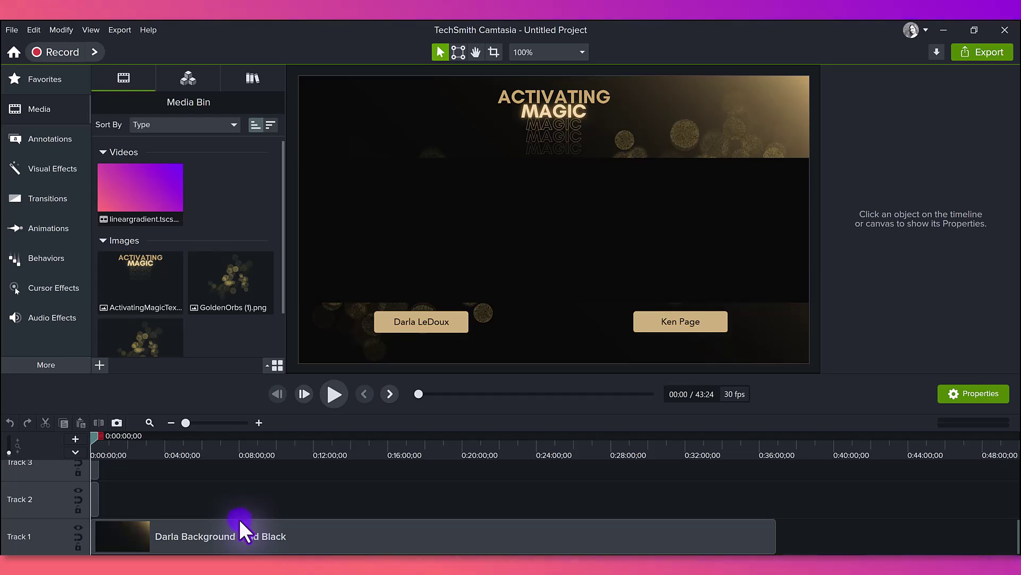
Step: Examine each template layer on the timeline, from the background and golden orbs to the name badges, callout and title text
scroll(239, 517, "up", 3)
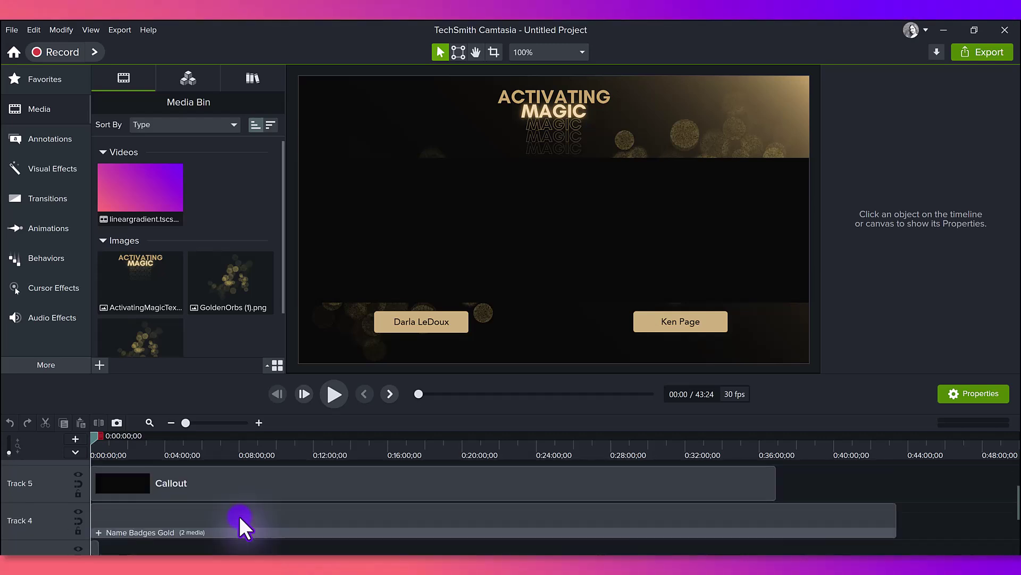
scroll(240, 517, "down", 3)
left_click(234, 535)
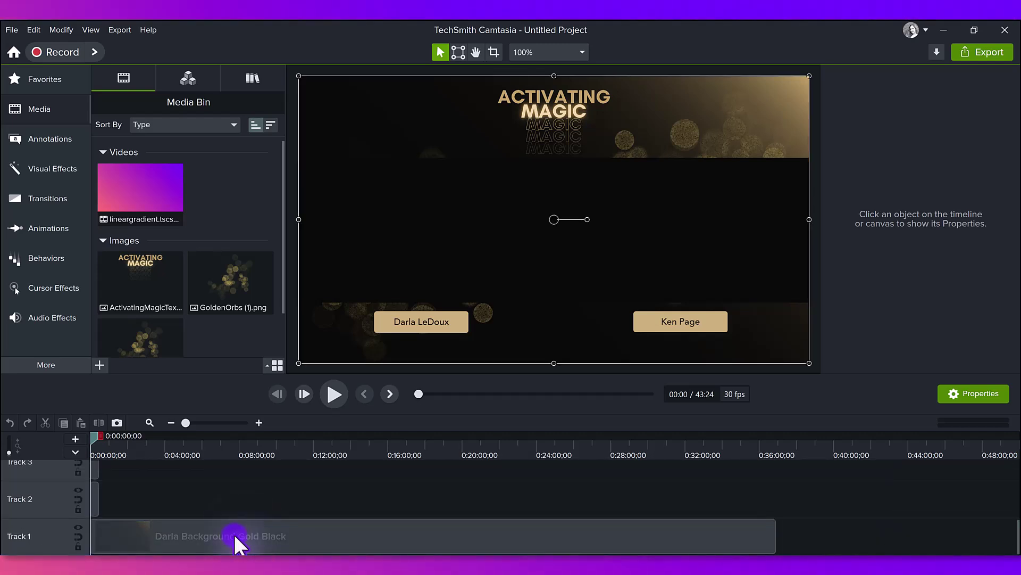
left_click(97, 498)
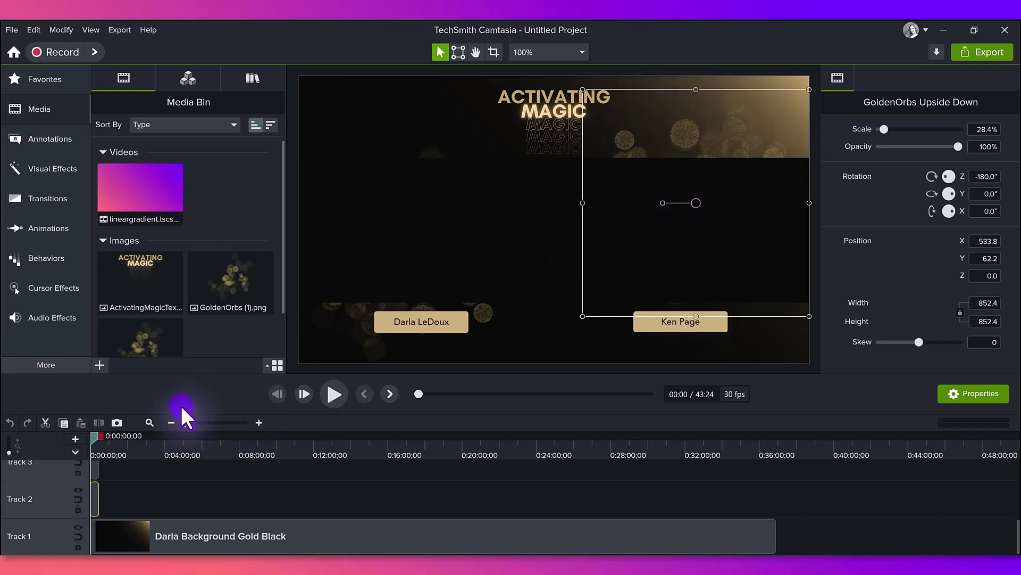
left_click(98, 466)
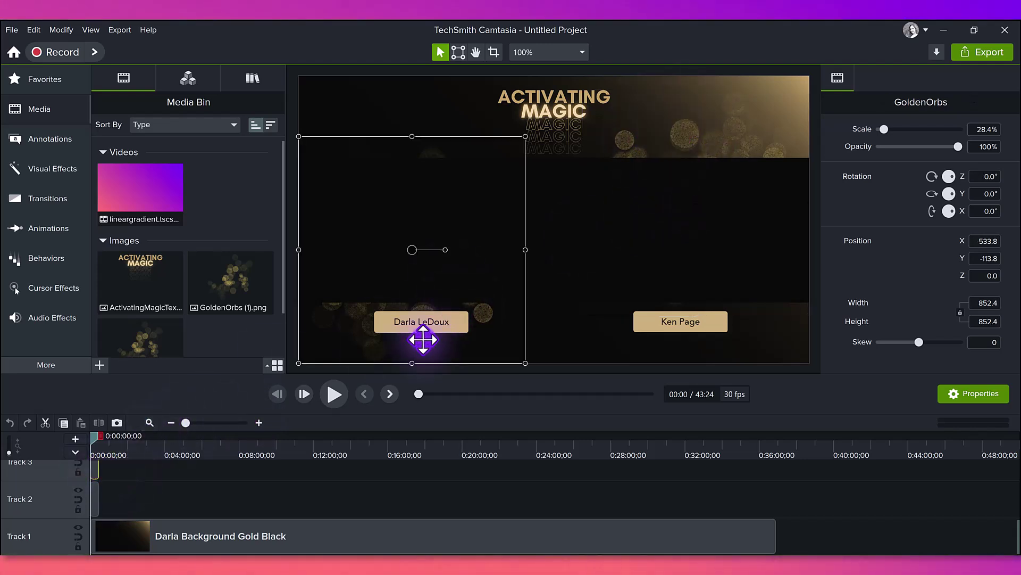
scroll(186, 493, "up", 2)
left_click(185, 494)
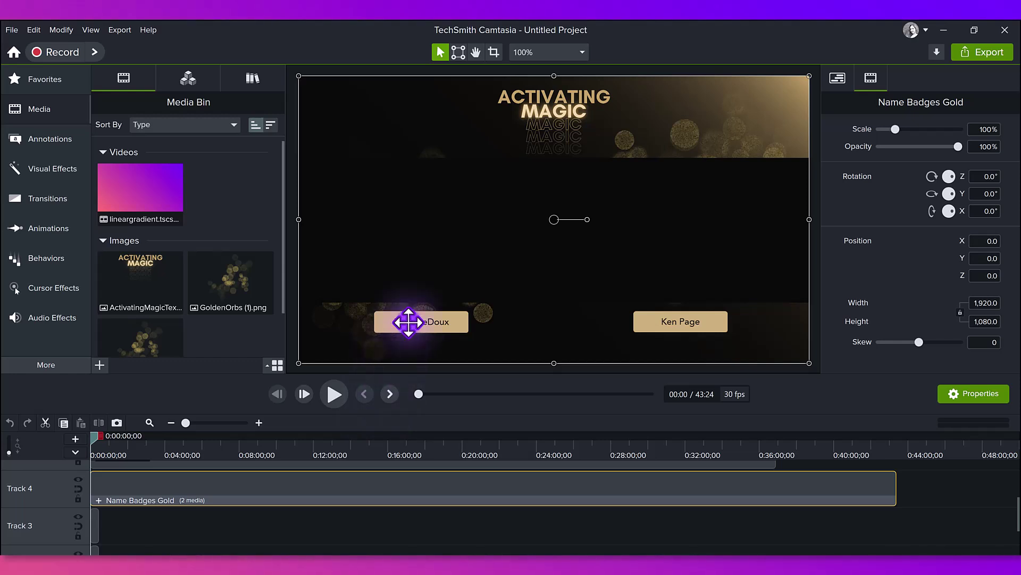
scroll(198, 490, "up", 1)
left_click(197, 490)
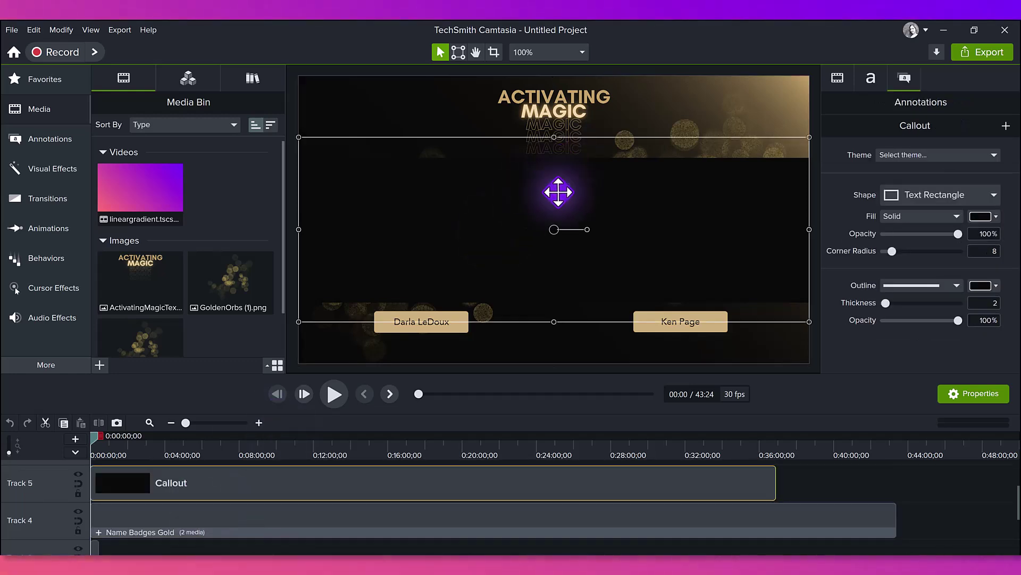
scroll(287, 529, "up", 2)
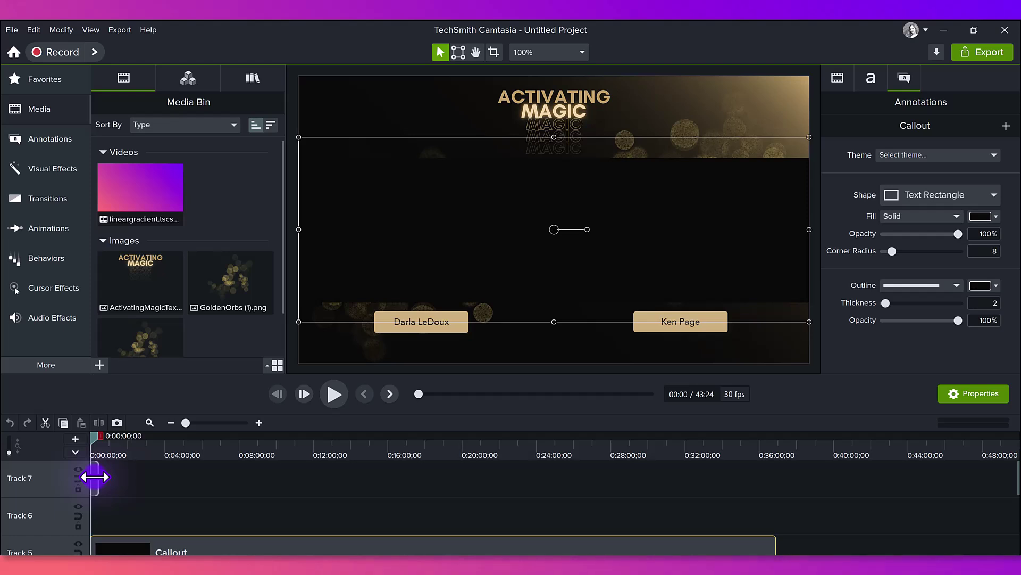
left_click(95, 476)
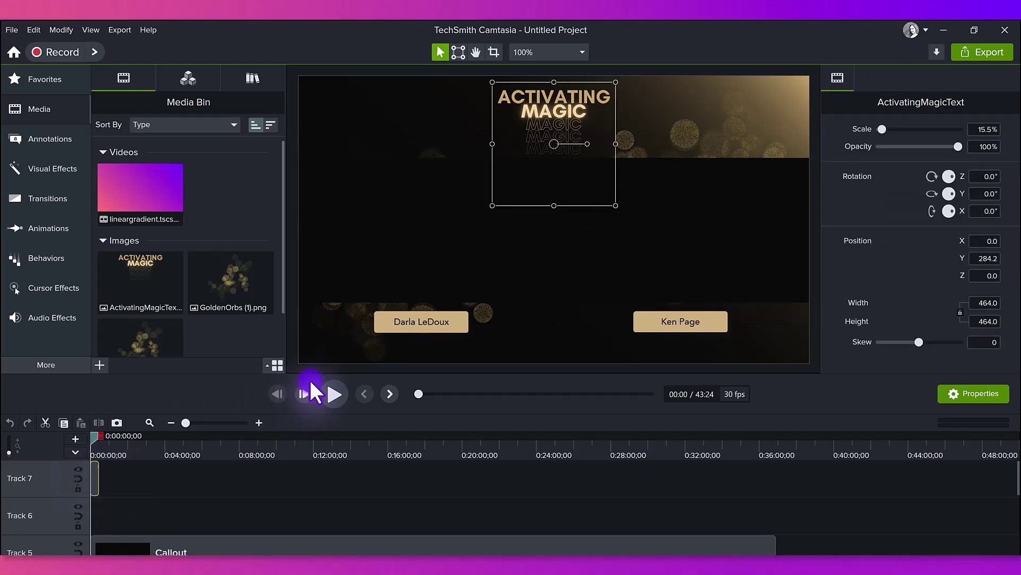
left_click(276, 499)
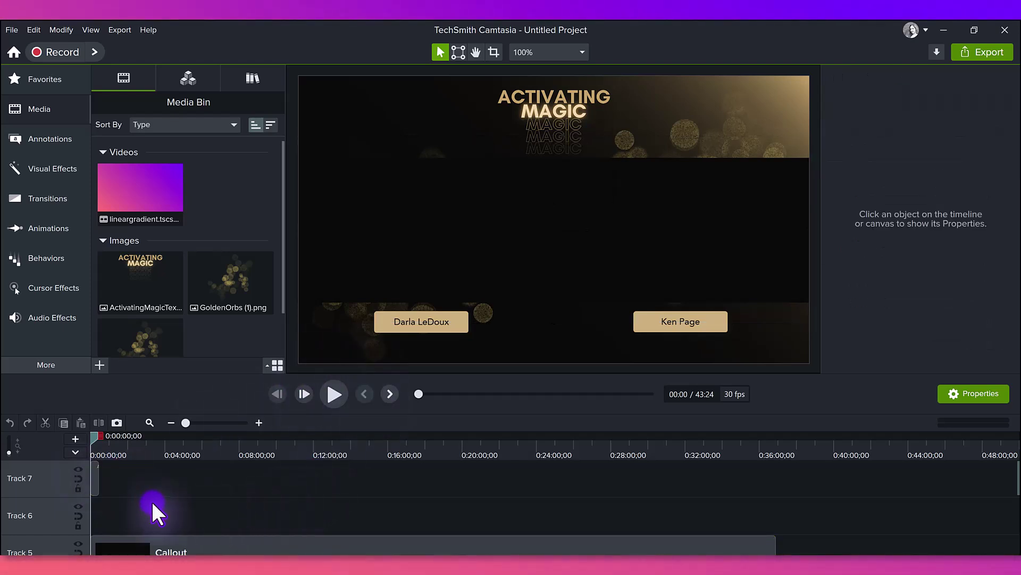
scroll(149, 493, "down", 2)
scroll(144, 486, "up", 1)
scroll(146, 492, "up", 1)
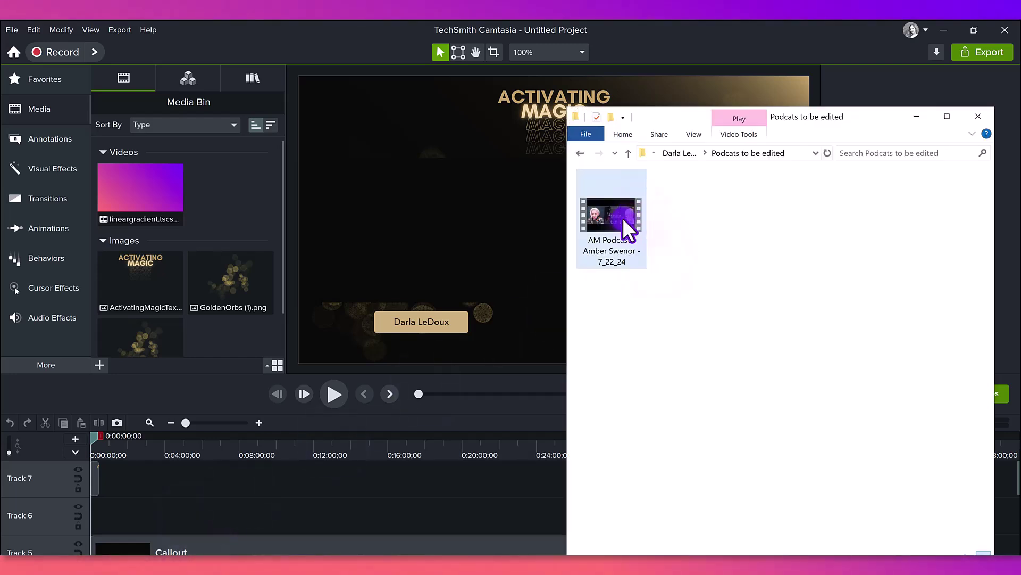
Step: Import the AM Podcast video dated 7_22_24 from the folder into the media bin, and minimize the folder window
left_click_drag(599, 212, 101, 228)
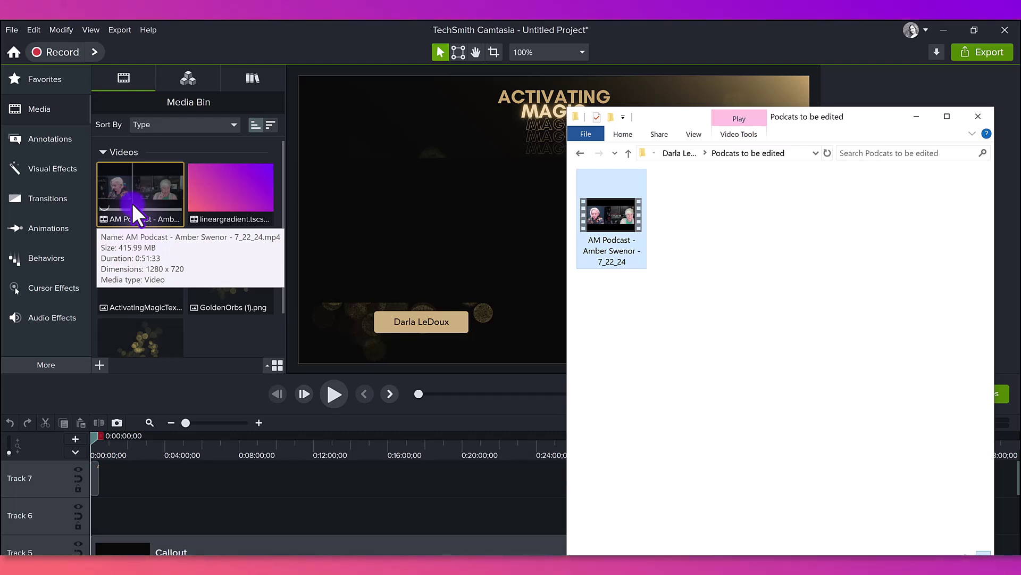
left_click_drag(132, 203, 126, 208)
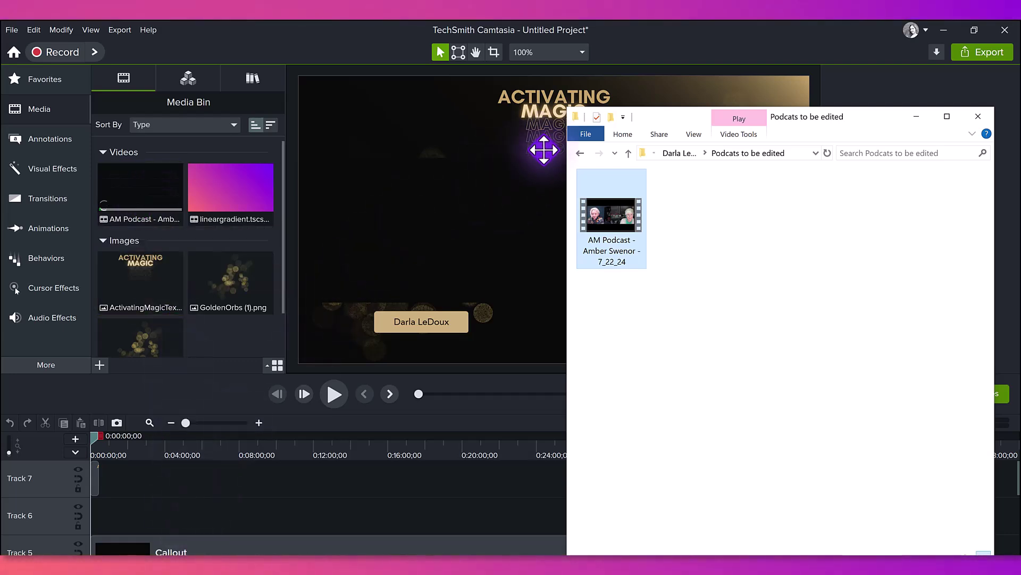
left_click(917, 116)
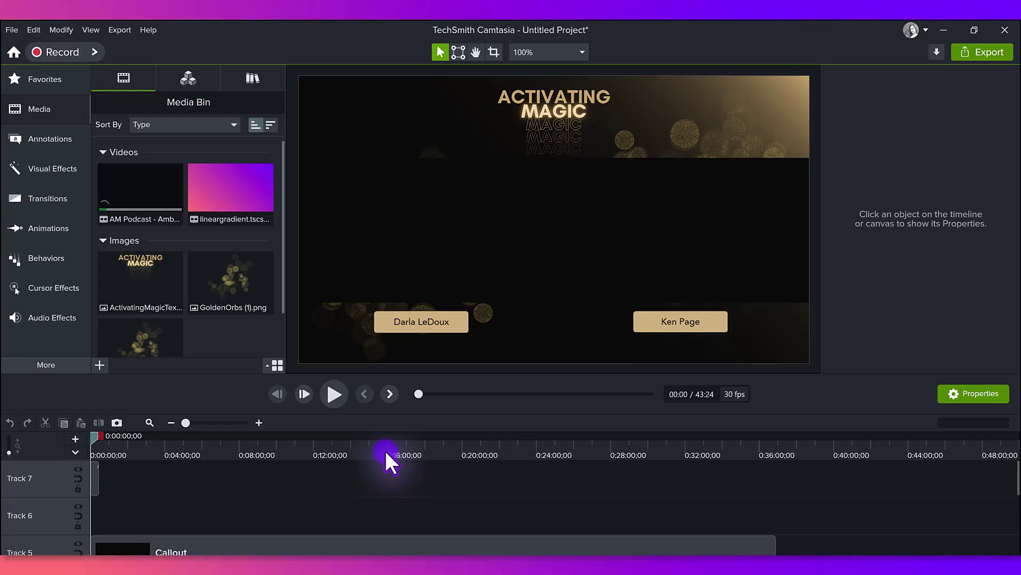
Step: Review the stacking order and clip lengths of the template layers on an enlarged timeline, from Track 1 to Track 7
scroll(367, 493, "down", 2)
scroll(366, 493, "down", 3)
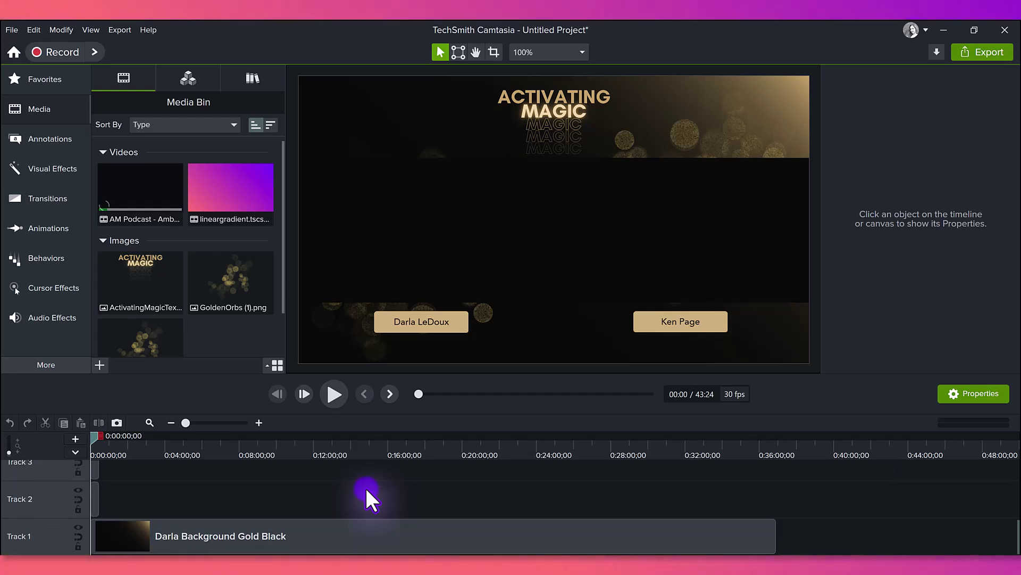
scroll(367, 492, "up", 2)
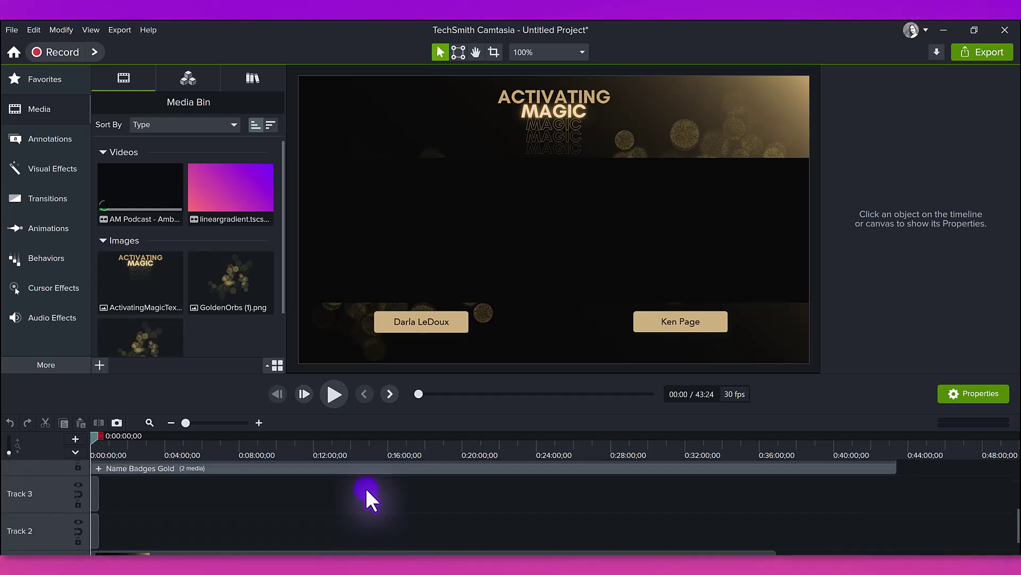
scroll(366, 490, "up", 2)
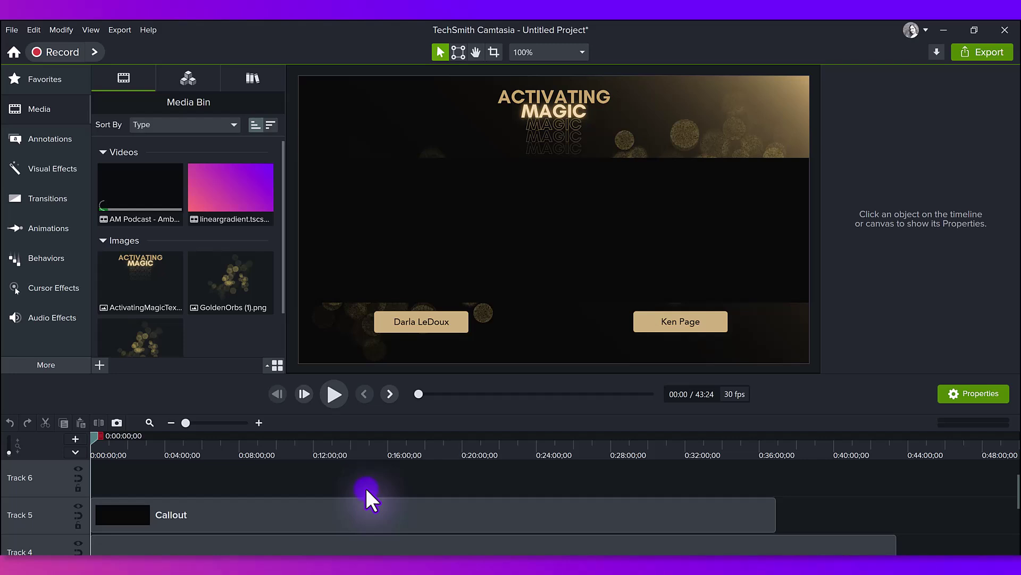
scroll(366, 491, "down", 3)
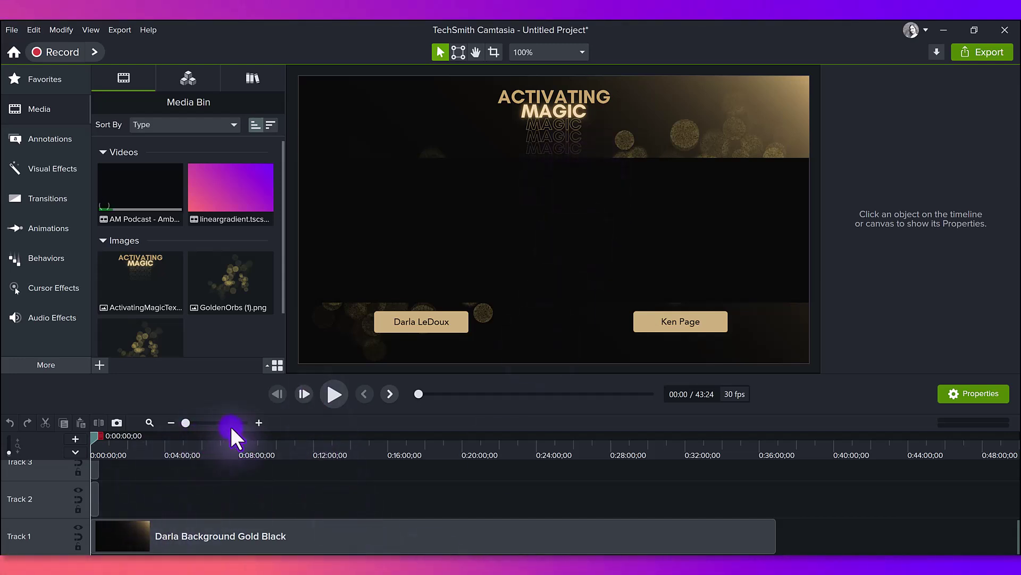
left_click(258, 422)
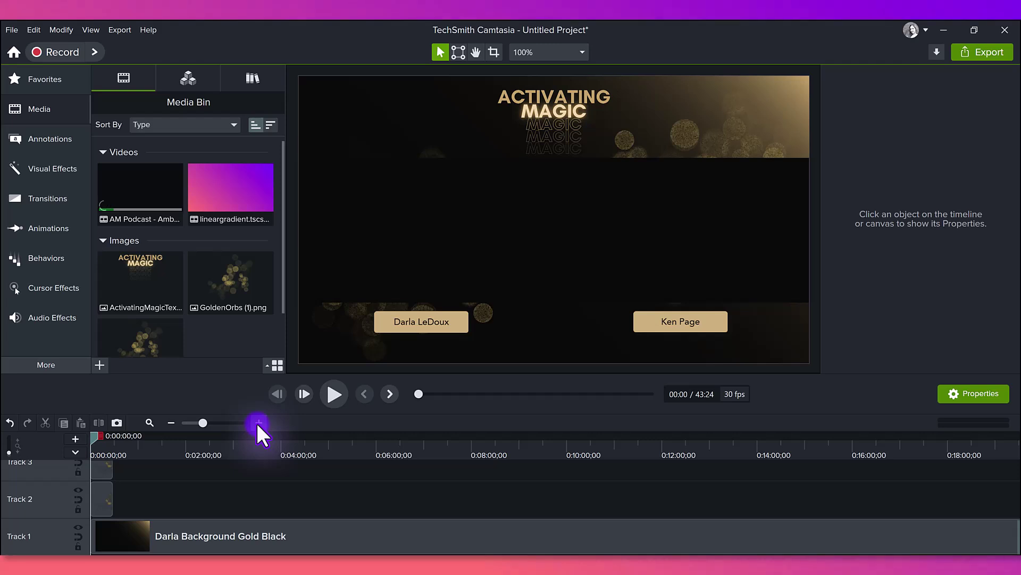
left_click(257, 422)
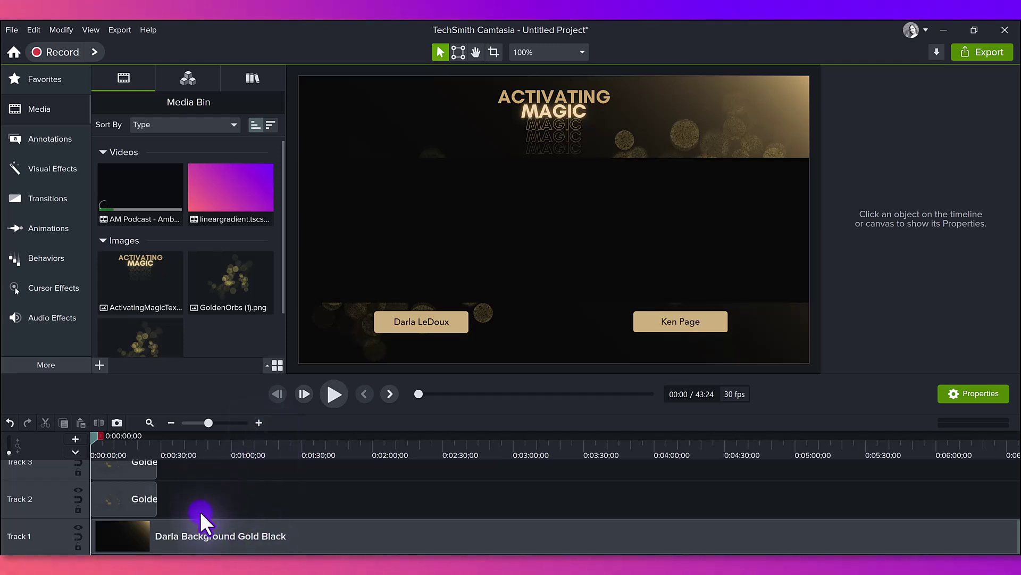
scroll(222, 511, "up", 2)
scroll(223, 513, "up", 3)
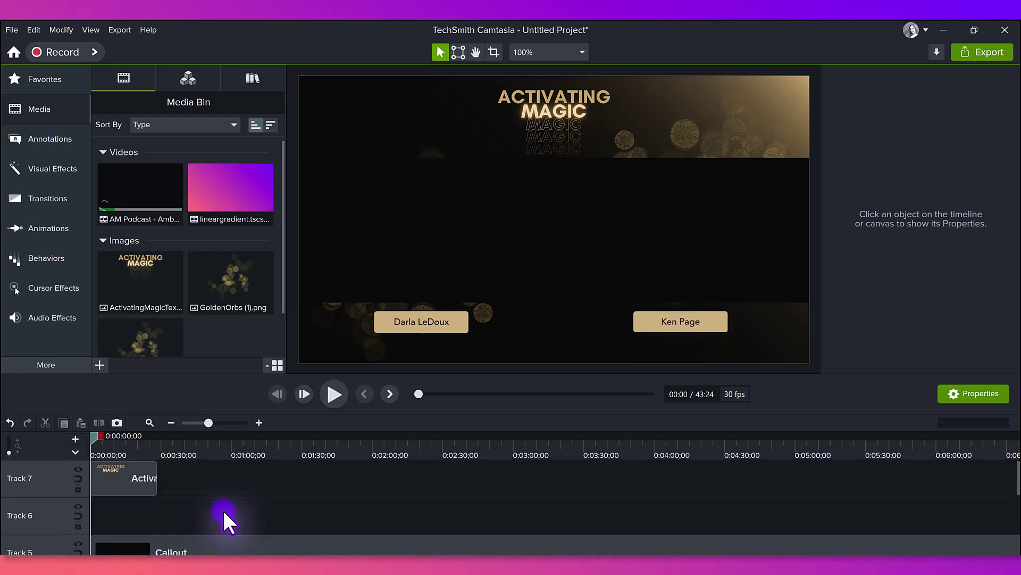
scroll(222, 508, "down", 1)
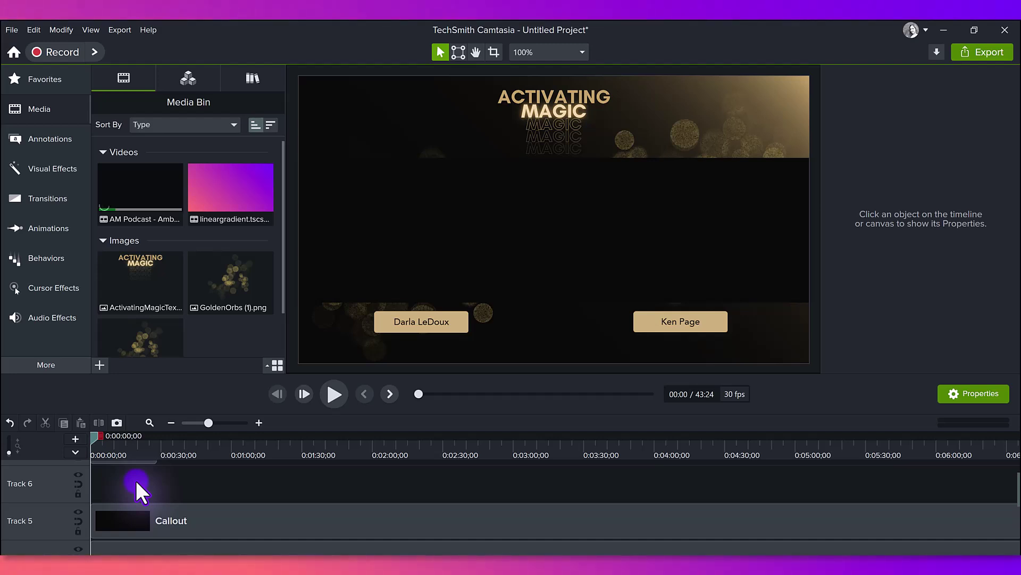
scroll(133, 473, "up", 1)
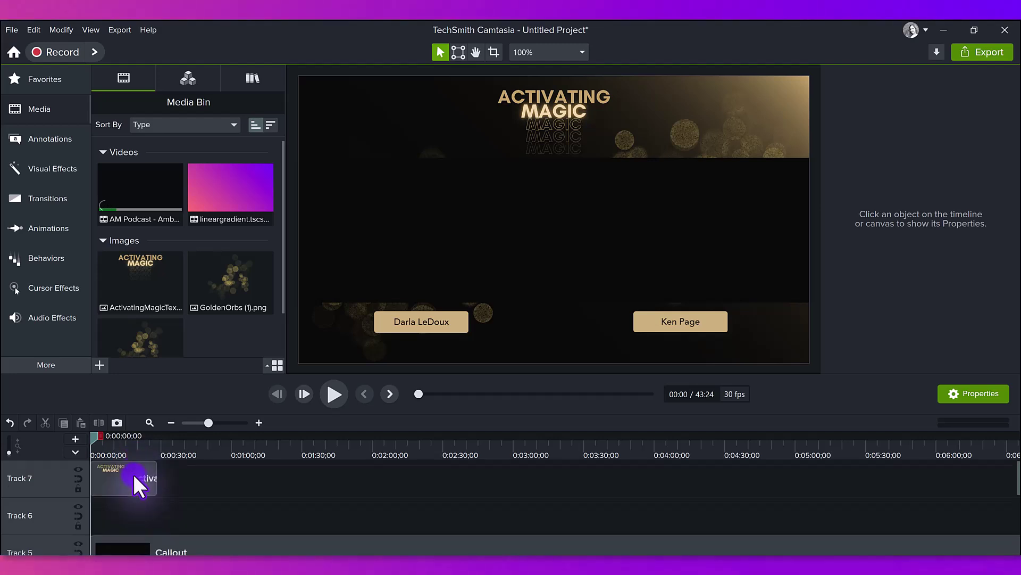
scroll(157, 469, "down", 2)
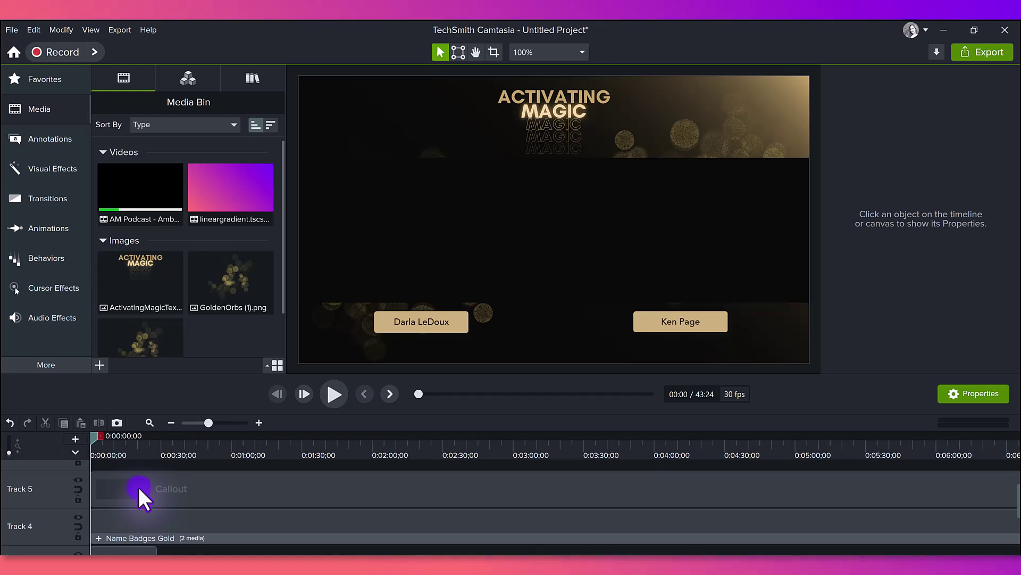
left_click(16, 24)
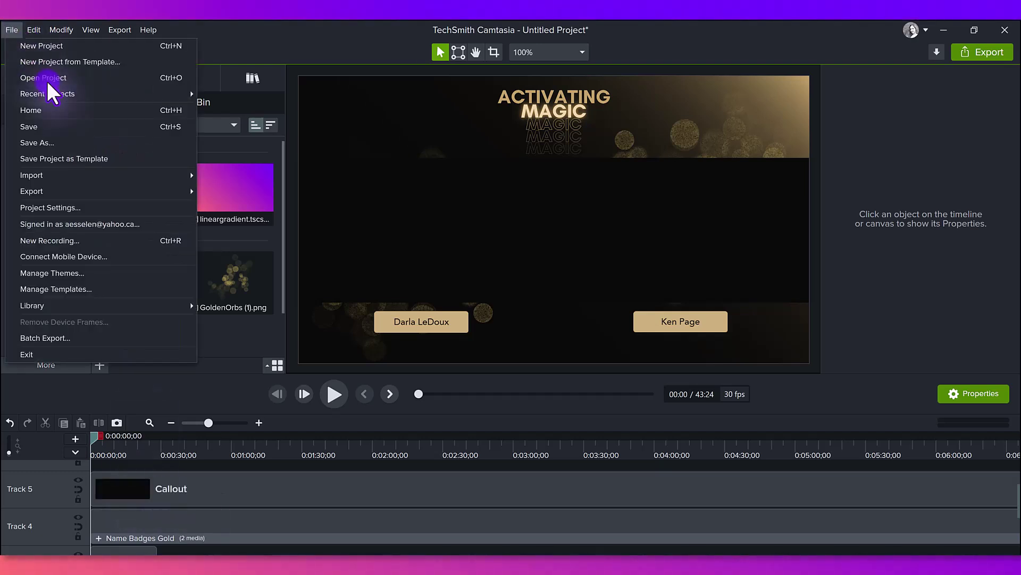
left_click(118, 160)
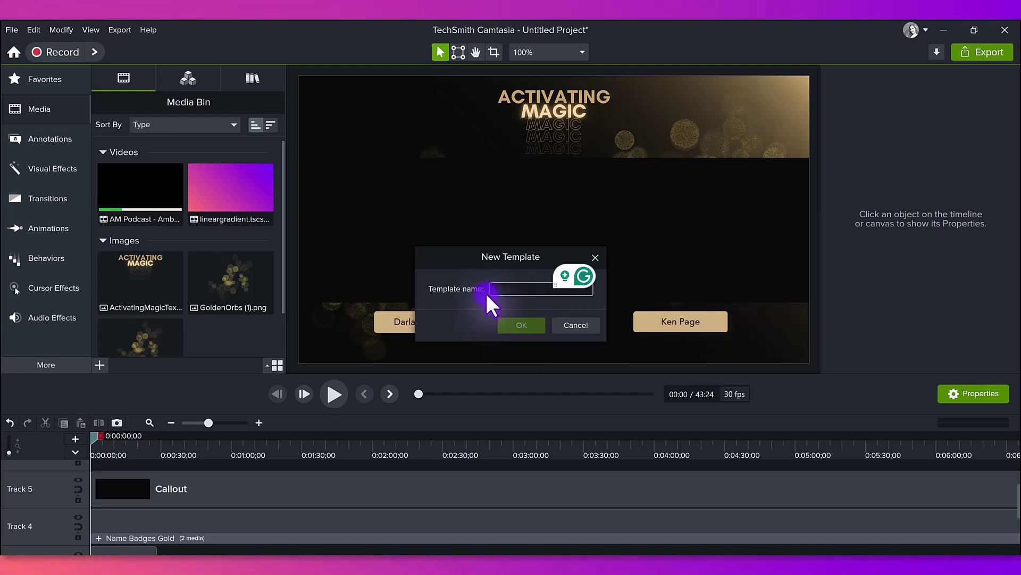
left_click(576, 324)
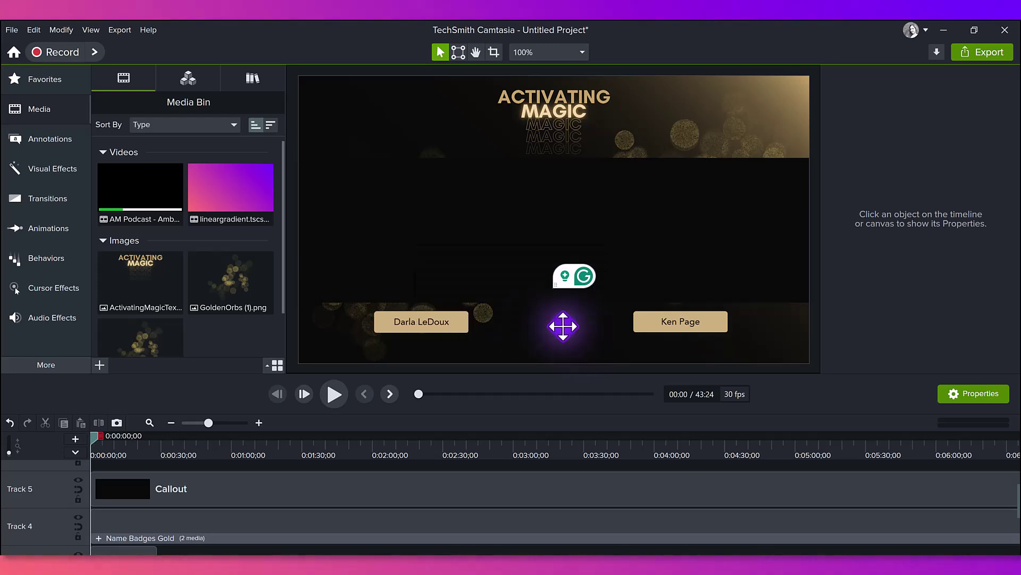
left_click(9, 28)
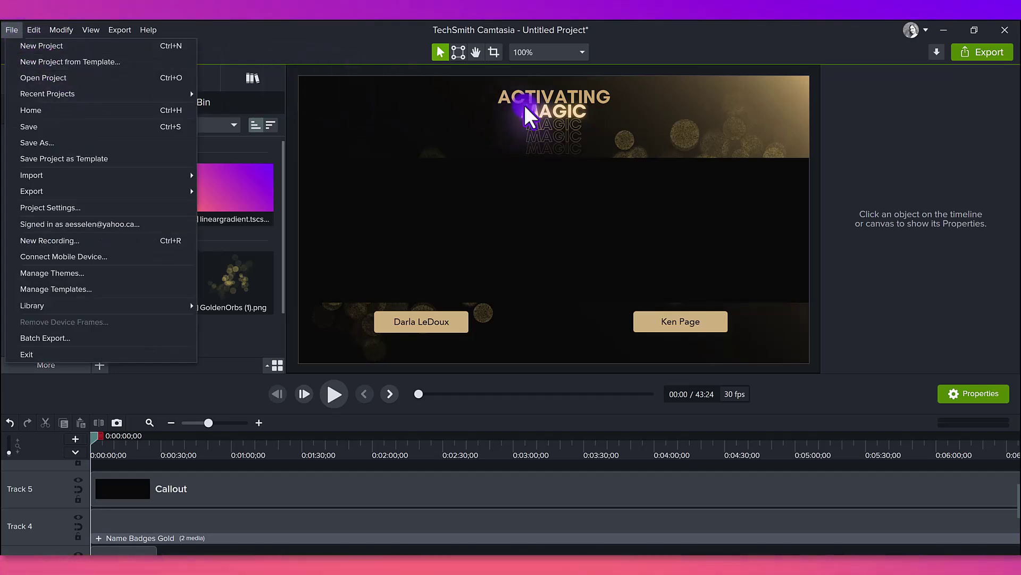
left_click(250, 45)
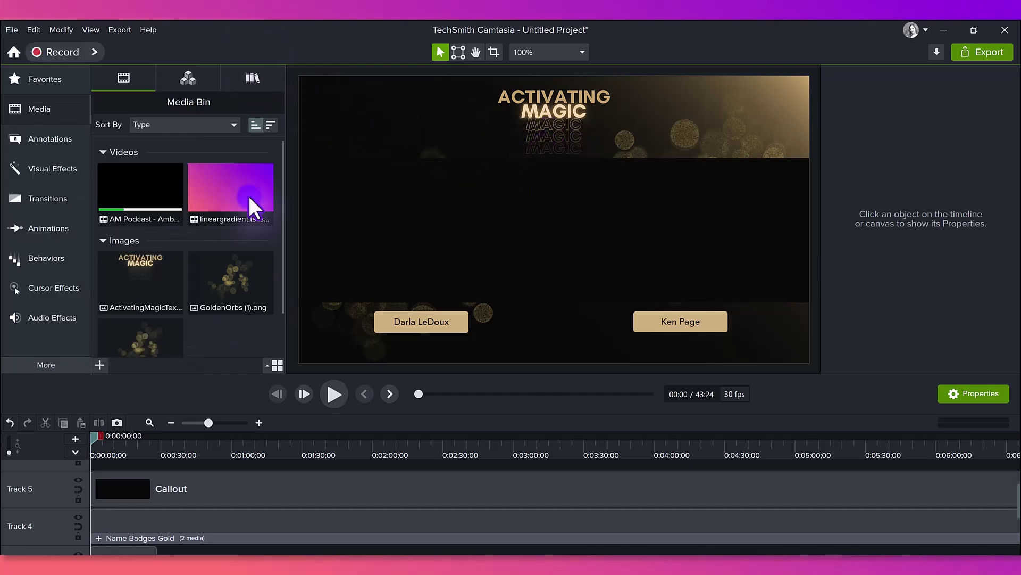
Step: Place the AM Podcast video on the empty Track 6, starting at the beginning of the timeline
scroll(213, 512, "down", 2)
scroll(215, 513, "up", 3)
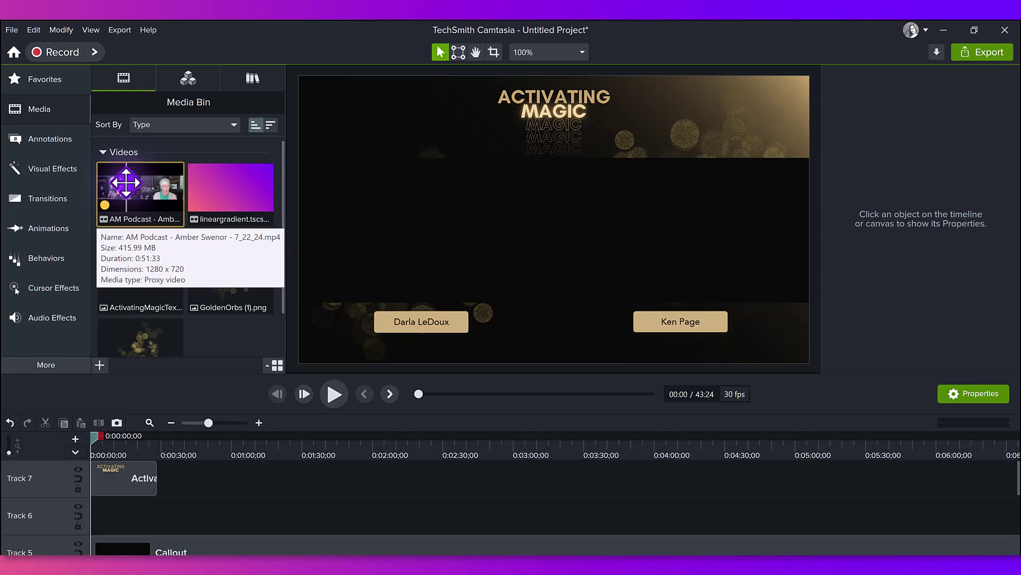
left_click_drag(125, 183, 215, 505)
Step: Go to about 11 seconds and crop the black band off the podcast video's upper edge, to a height of about 546
left_click(205, 451)
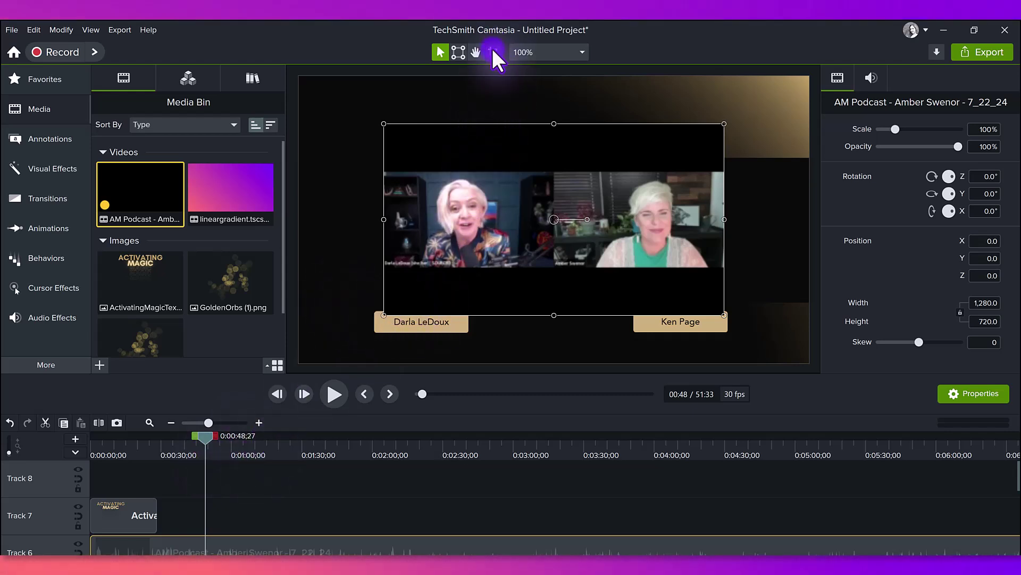
left_click(117, 451)
left_click(494, 51)
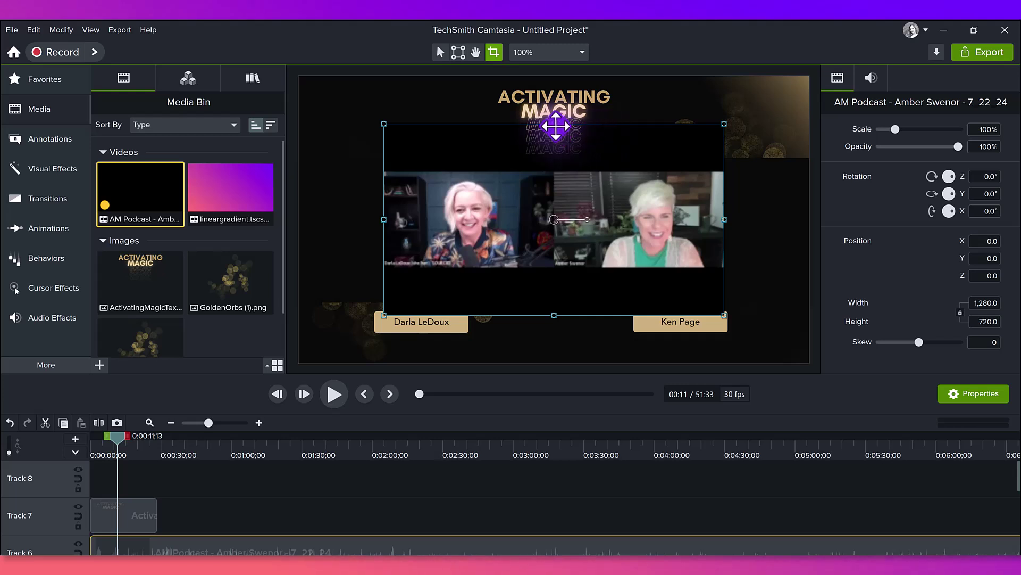
left_click_drag(555, 126, 539, 171)
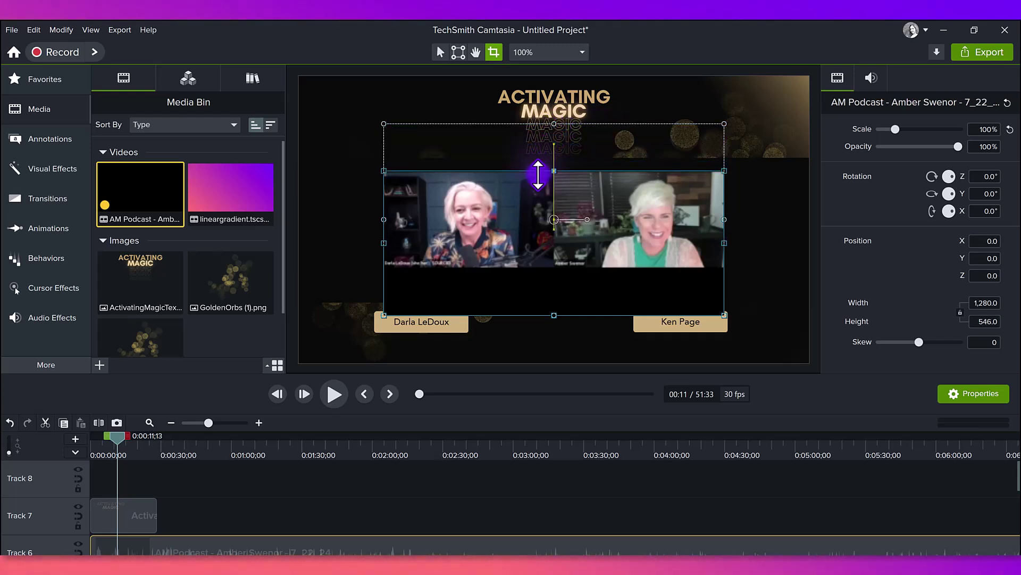
Step: Crop the podcast video's upper edge slightly further and remove the black band below, to a height of about 338, and leave crop mode
left_click_drag(538, 172, 537, 175)
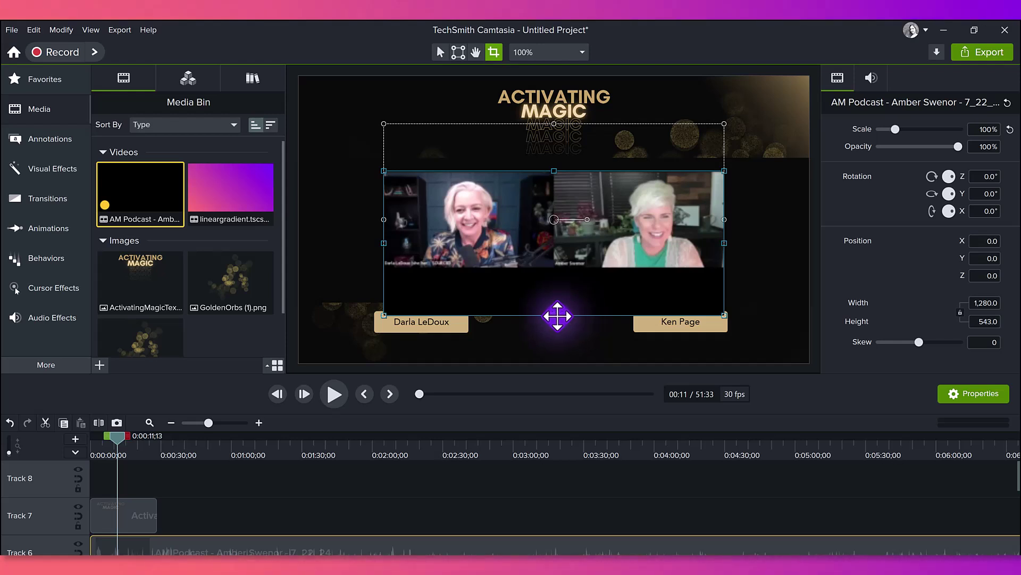
left_click_drag(554, 312, 539, 263)
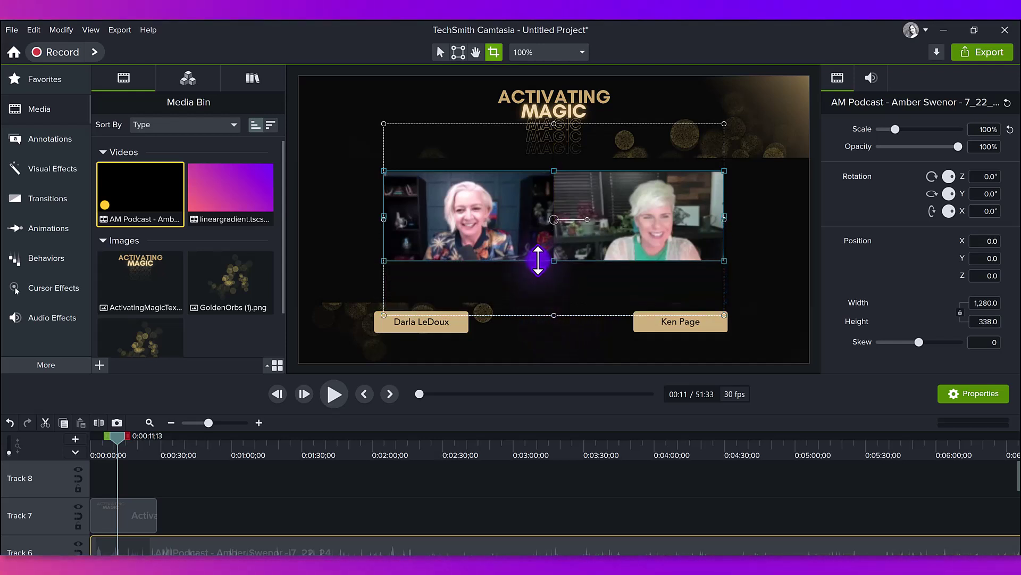
left_click(440, 51)
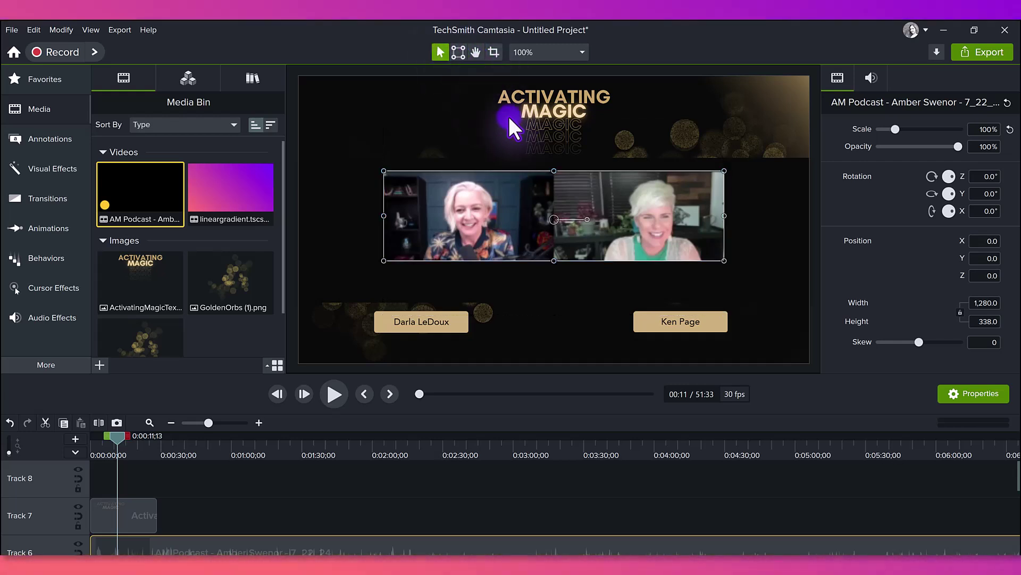
Step: Move the podcast video against the canvas's right edge and scale it to 150% so it spans the full canvas width
left_click_drag(600, 221, 647, 218)
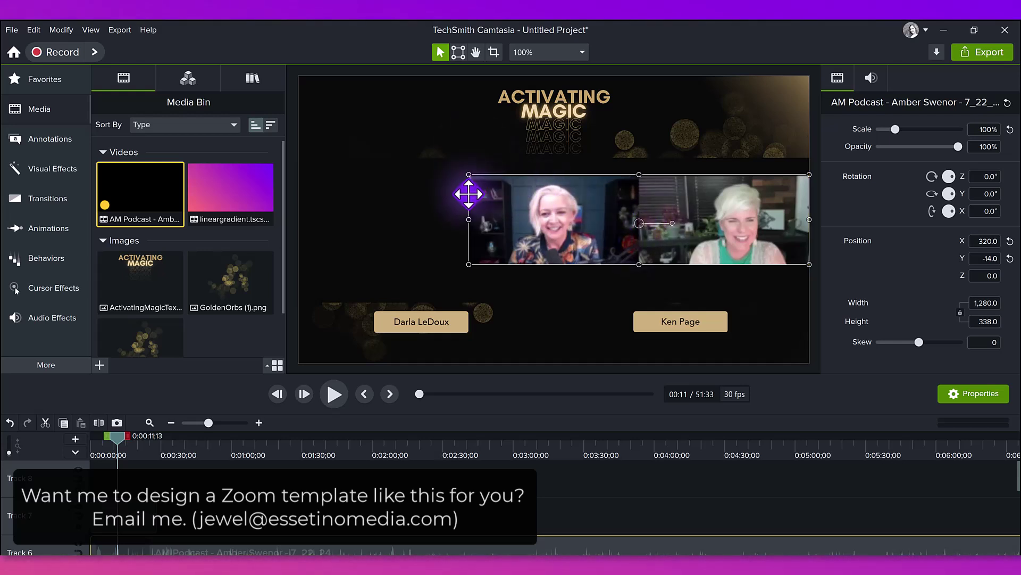
left_click_drag(468, 173, 294, 151)
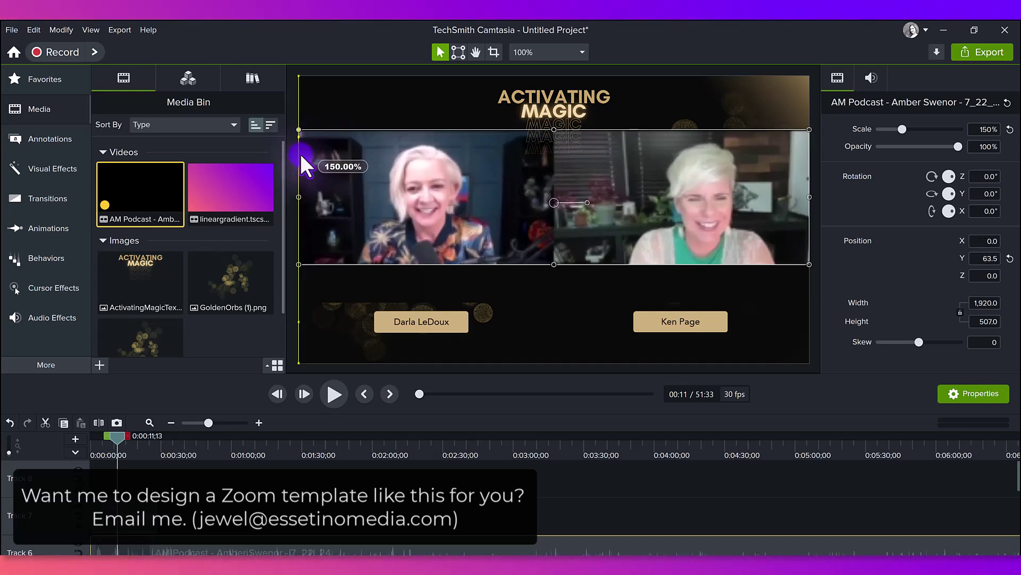
Step: Move the podcast video down between the logo and the name badges, to a Y position of -67.5
left_click_drag(466, 179, 464, 202)
key("Down")
key("Down")
key("Down")
key("Down")
key("Down")
key("Down")
key("Down")
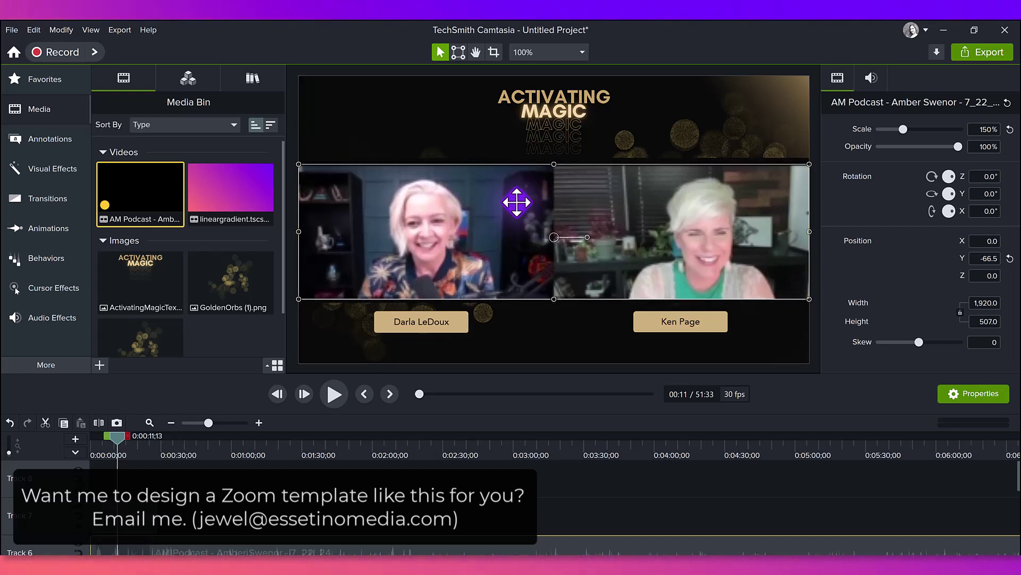
key("Down")
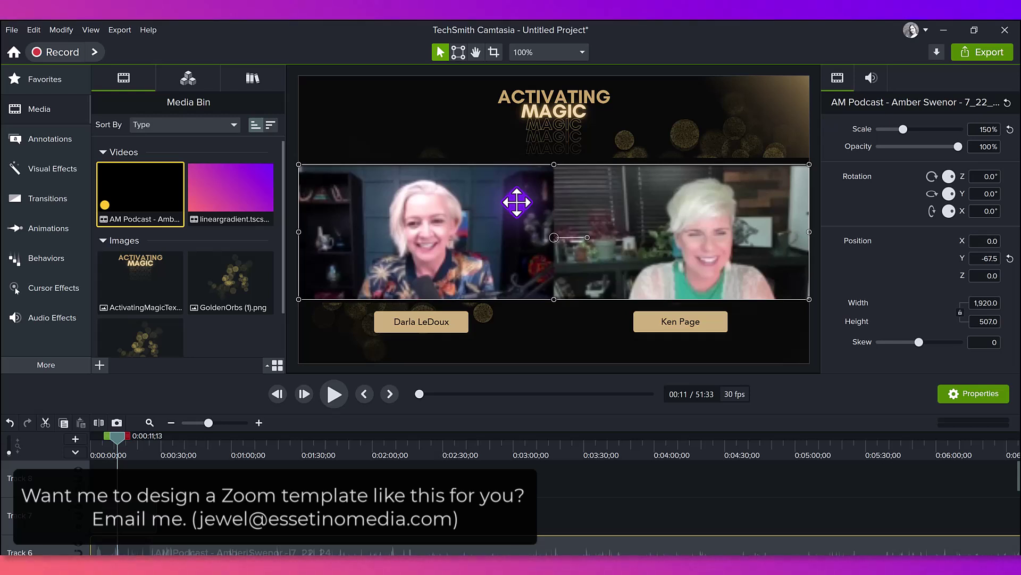
Step: Go to about 1:54 and nudge the podcast video up to a Y position of -59.5, centring it between the gold bands, and deselect it
left_click_drag(167, 447, 358, 449)
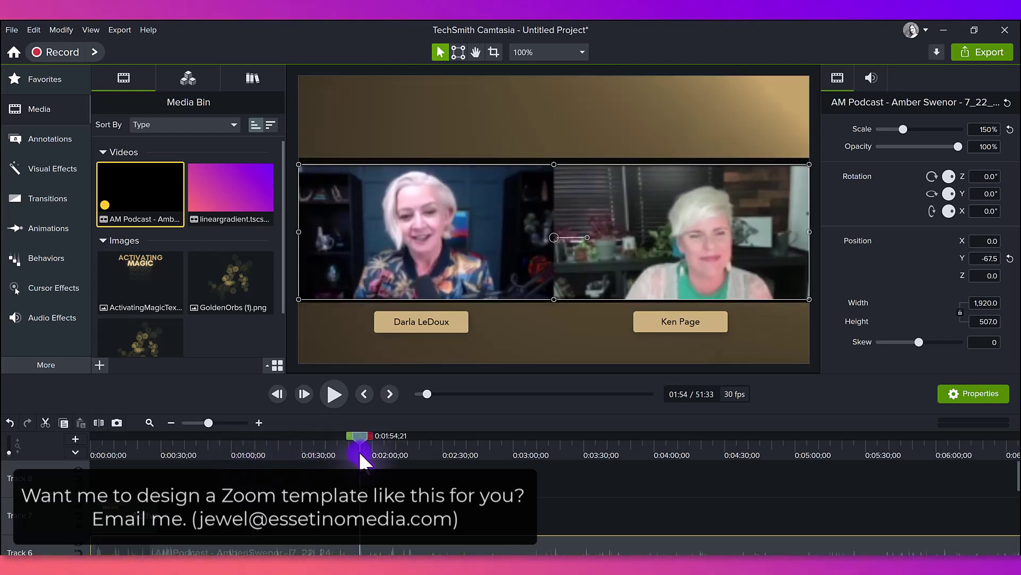
key("Up")
key("Up")
key("Up")
key("Up")
key("Up")
key("Up")
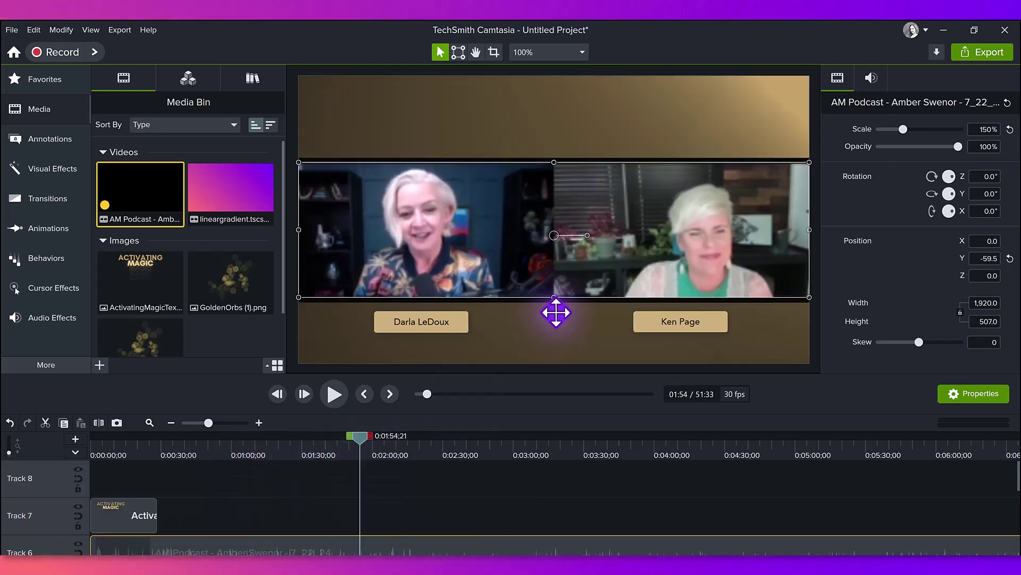
left_click(817, 357)
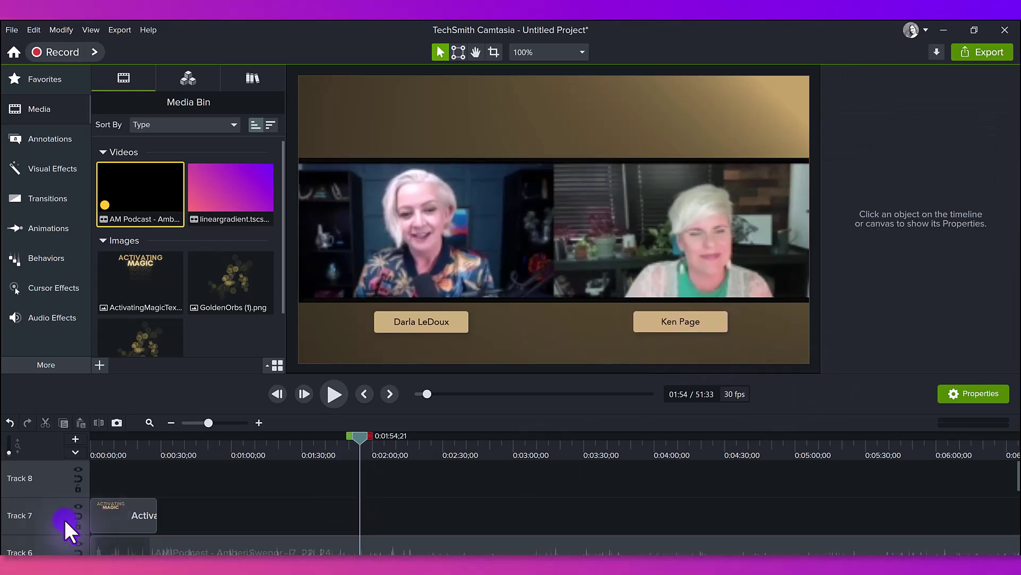
Step: Extend the ActivatingMagicText clip on Track 7 to about 2:43 and go to about 1:27
left_click_drag(152, 510, 474, 515)
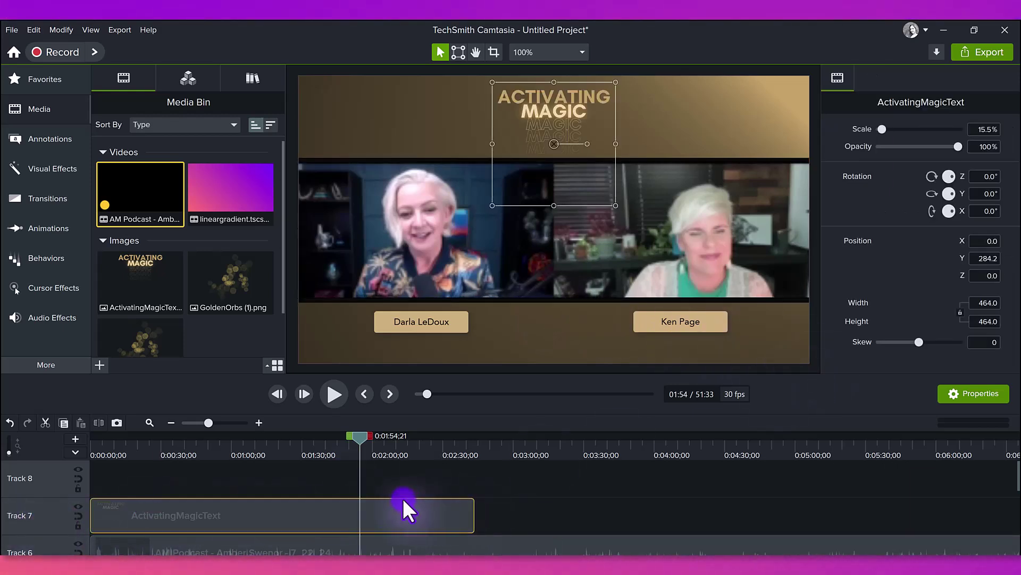
left_click(295, 455)
Step: Extend both golden orbs clips on Tracks 2 and 3 together to about 2:04, and go to about 1:20
scroll(269, 505, "down", 1)
scroll(277, 519, "down", 3)
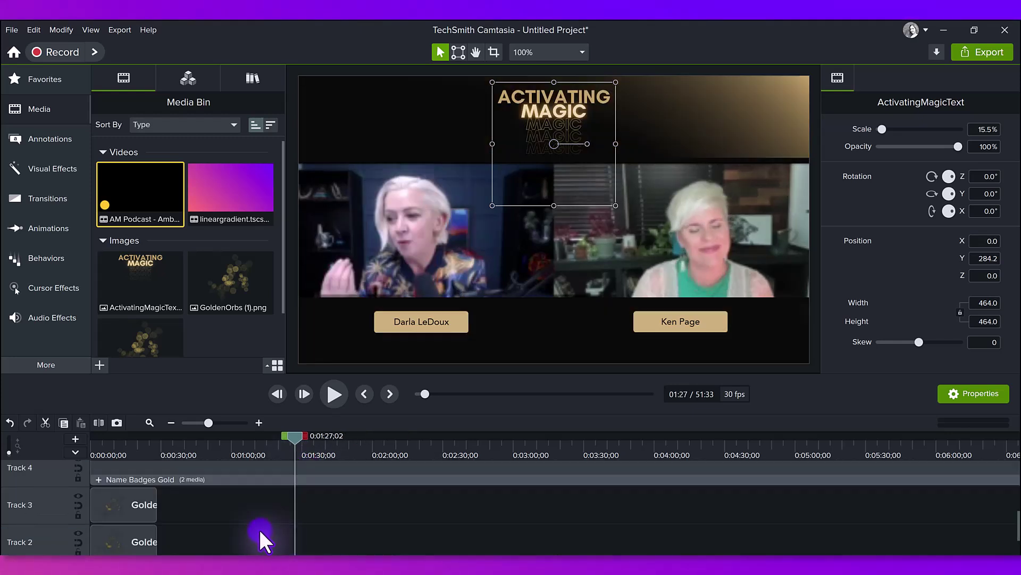
left_click_drag(171, 509, 125, 546)
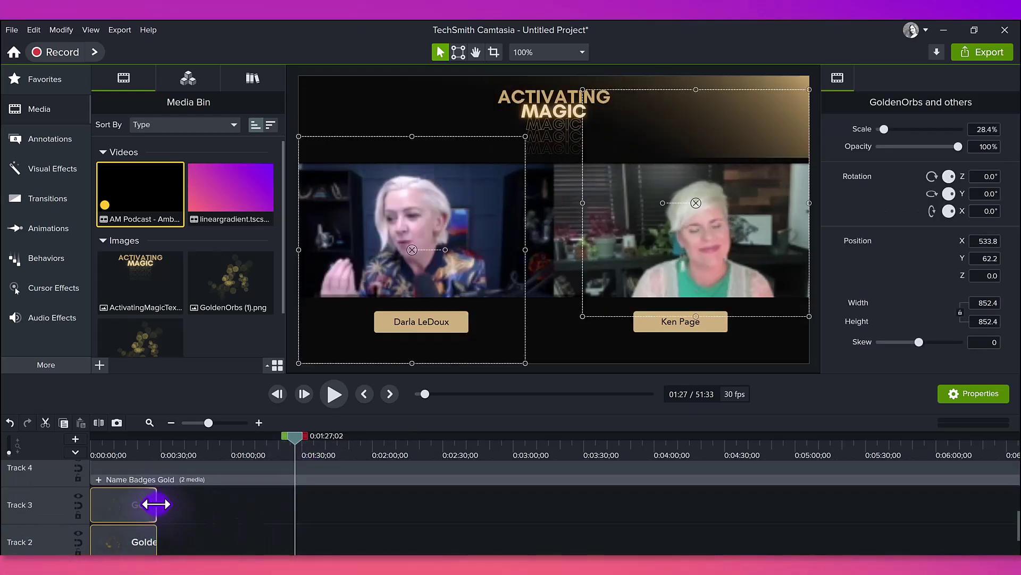
left_click_drag(156, 509, 382, 508)
left_click(280, 447)
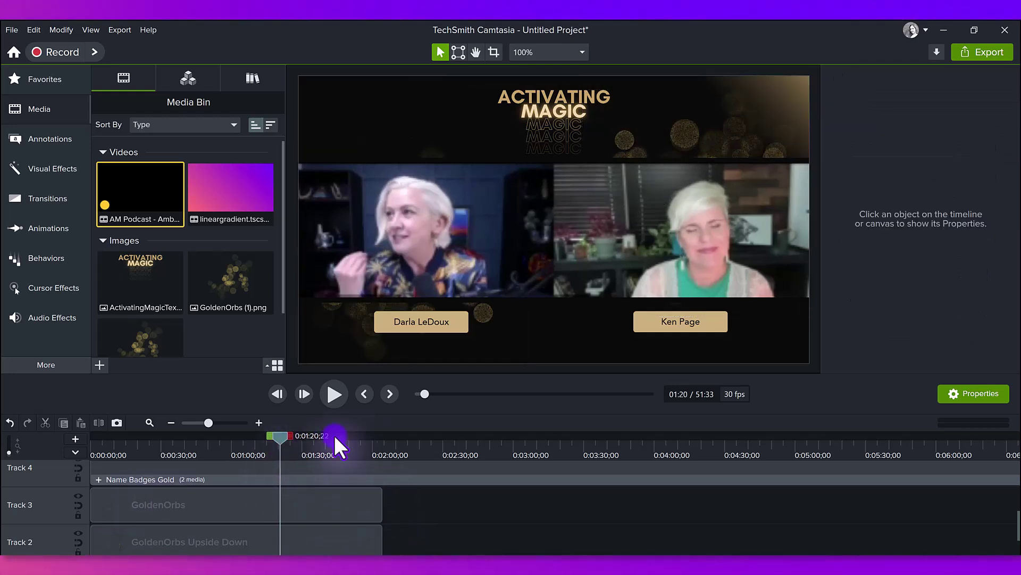